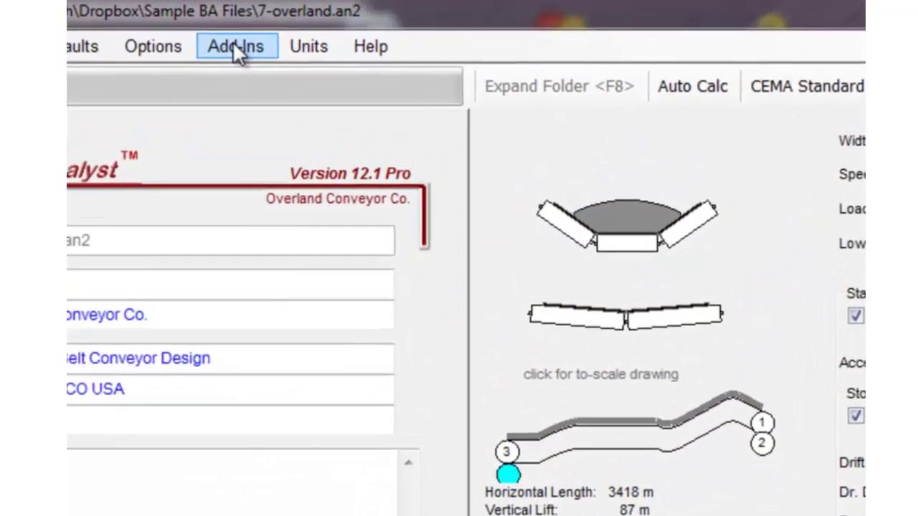
# Export the conveyor data to a new Excel workbook, overwriting the existing 7-overland.xls
pyautogui.click(223, 46)
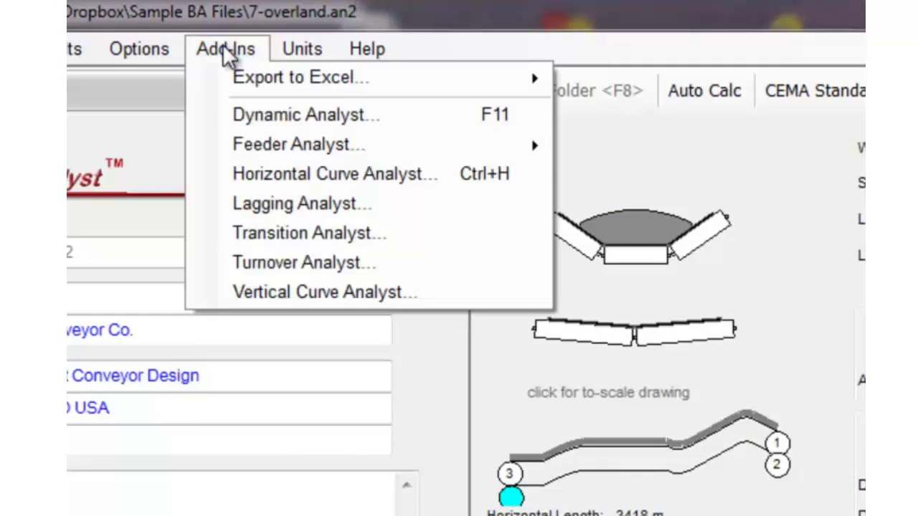
pyautogui.moveTo(291, 92)
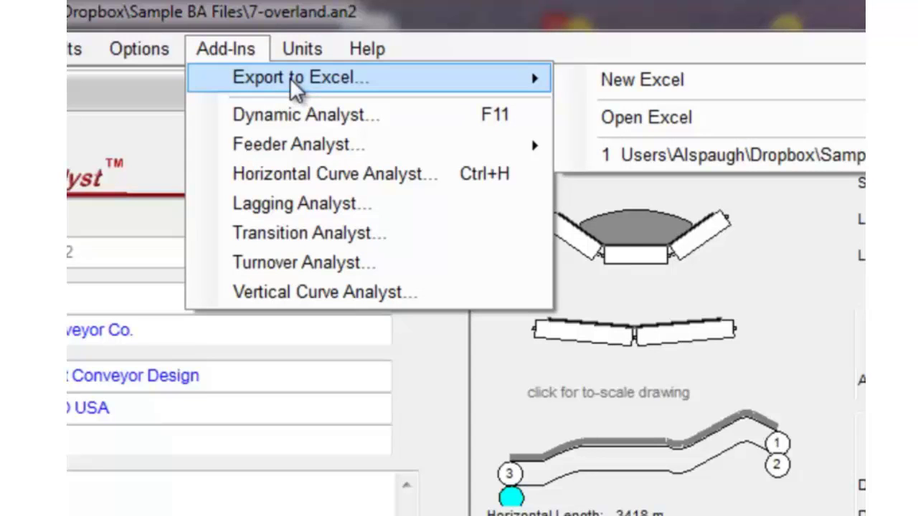
pyautogui.click(649, 81)
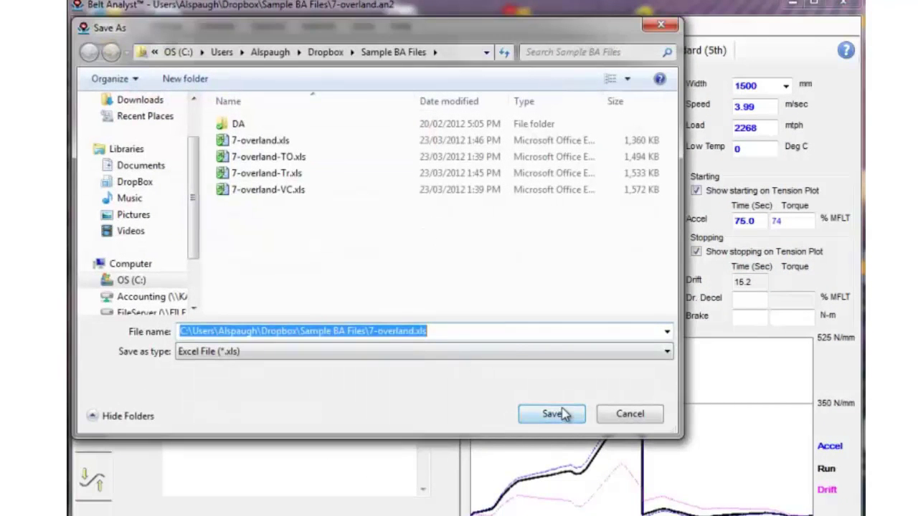
pyautogui.click(564, 415)
pyautogui.click(546, 262)
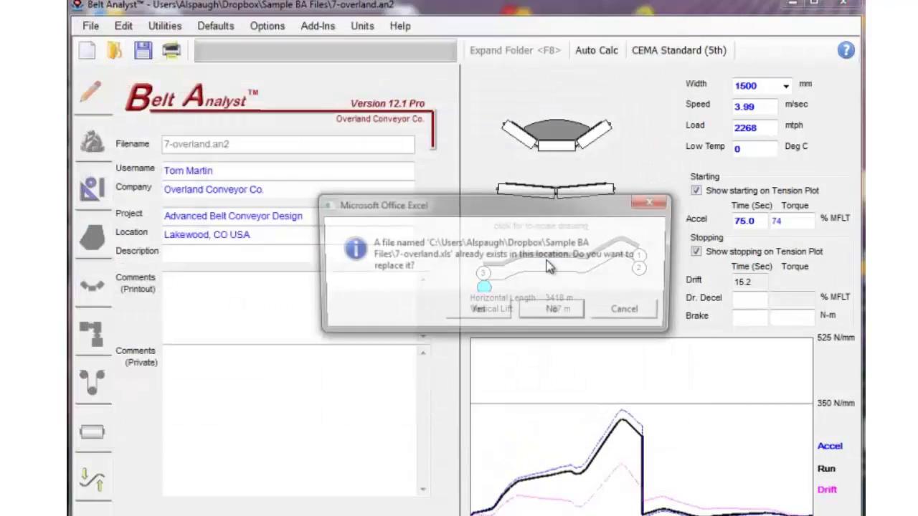
pyautogui.click(480, 309)
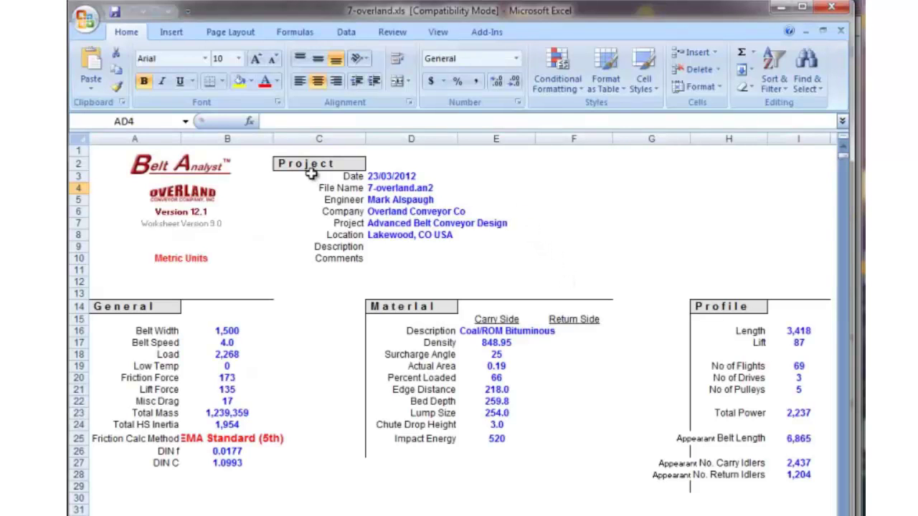
pyautogui.click(430, 211)
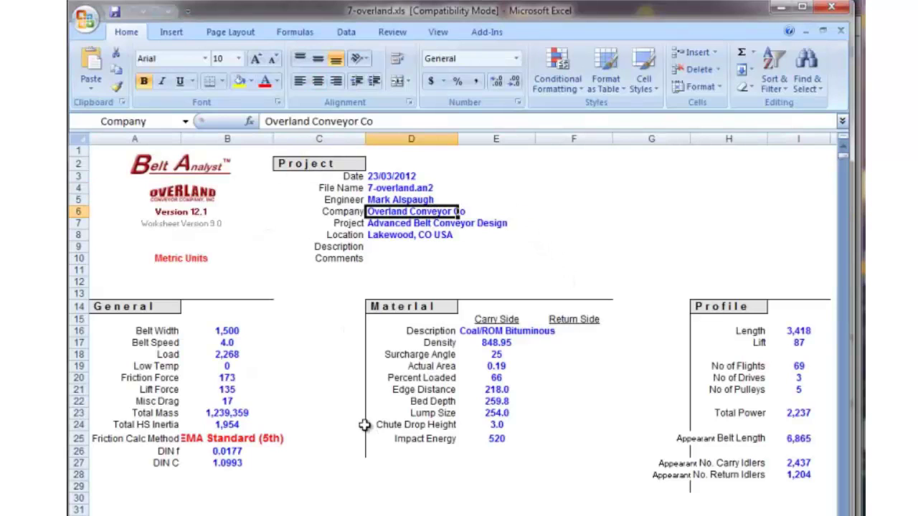
pyautogui.scroll(-7, 364, 425)
pyautogui.scroll(7, 364, 424)
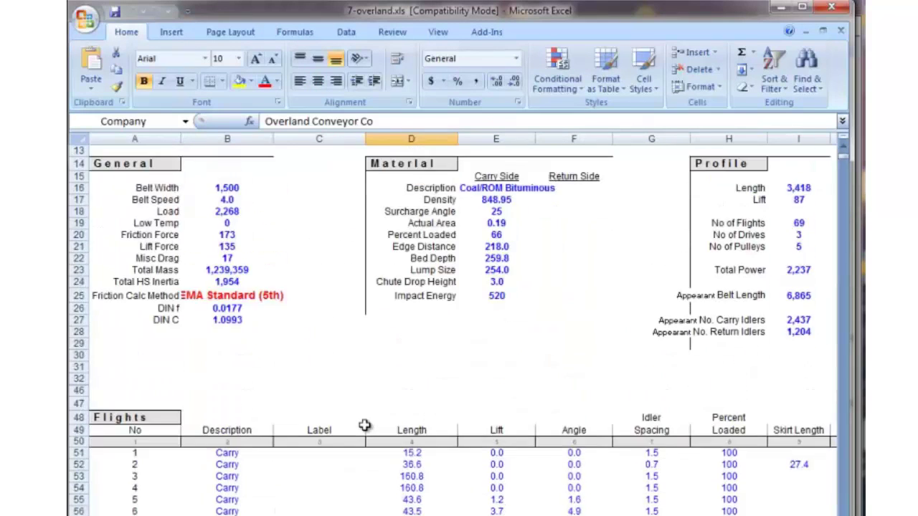
pyautogui.hscroll(10, 459, 322)
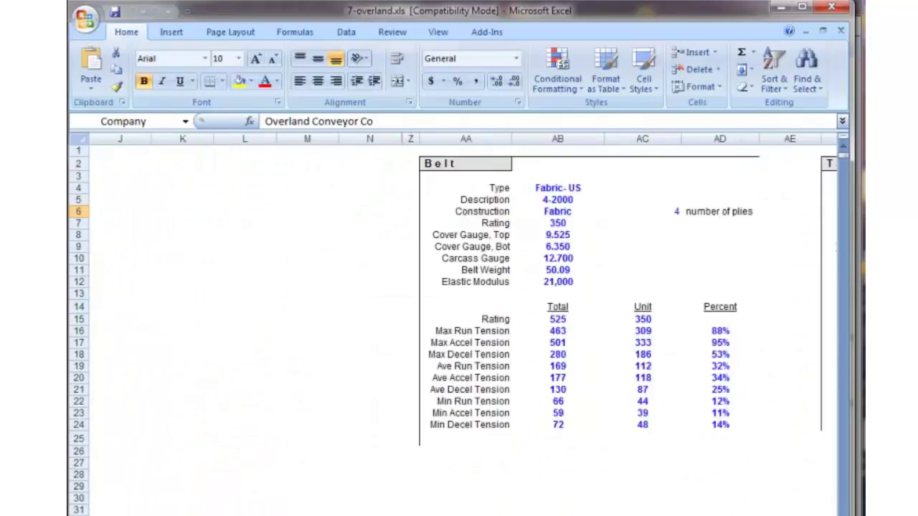
pyautogui.hscroll(-5, 459, 323)
pyautogui.hscroll(2, 459, 323)
pyautogui.hscroll(1, 458, 323)
pyautogui.hscroll(-5, 459, 322)
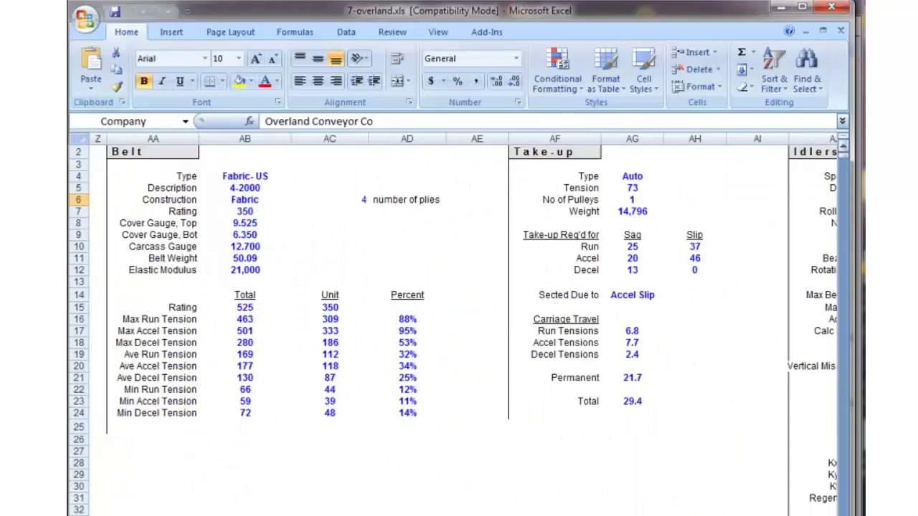
pyautogui.scroll(-6, 453, 330)
pyautogui.scroll(-7, 459, 330)
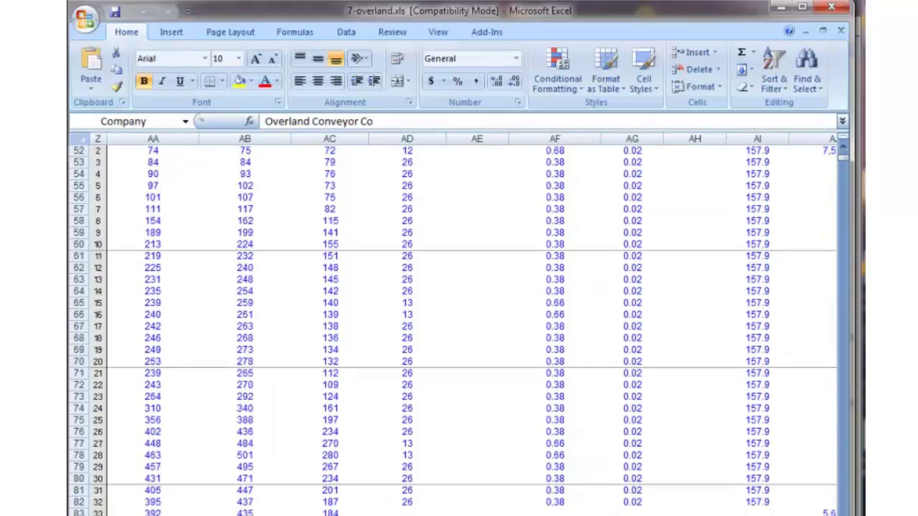
pyautogui.hscroll(4, 459, 323)
pyautogui.hscroll(6, 459, 323)
pyautogui.hscroll(-20, 459, 323)
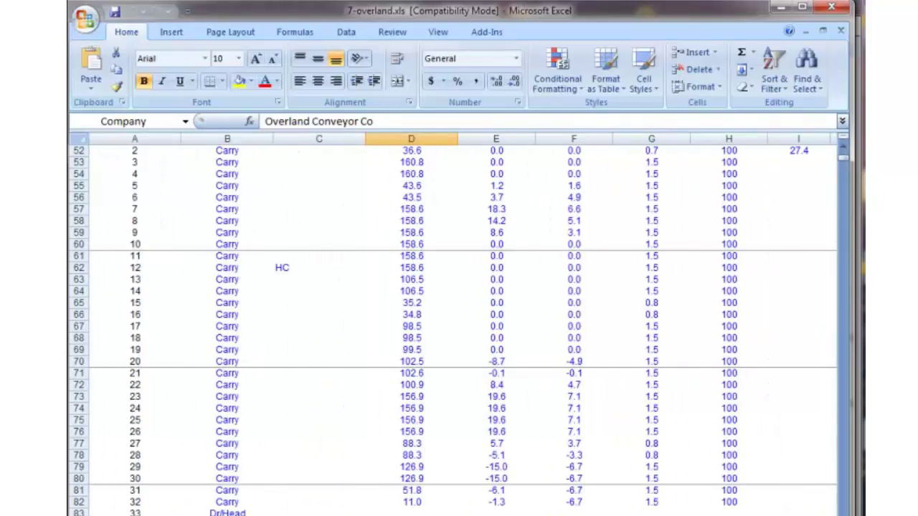
pyautogui.scroll(-20, 830, 309)
pyautogui.moveTo(845, 158); pyautogui.dragTo(844, 143)
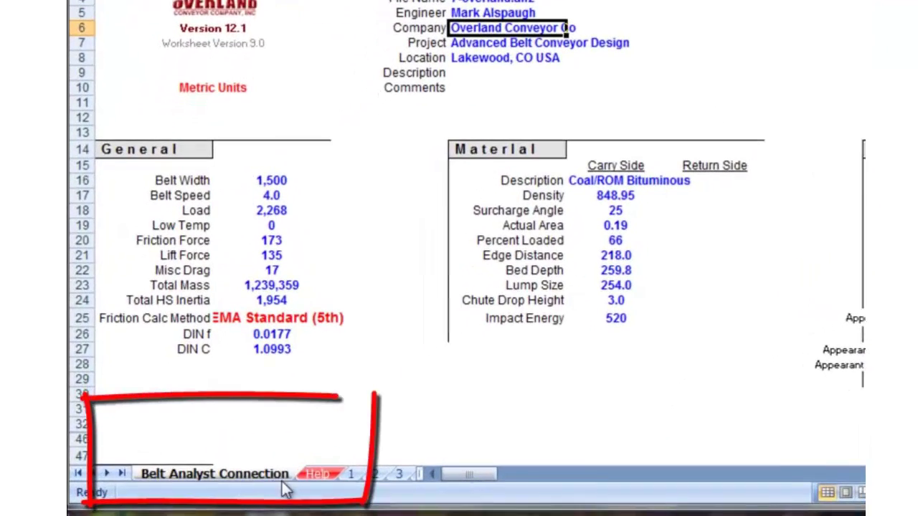
pyautogui.click(324, 474)
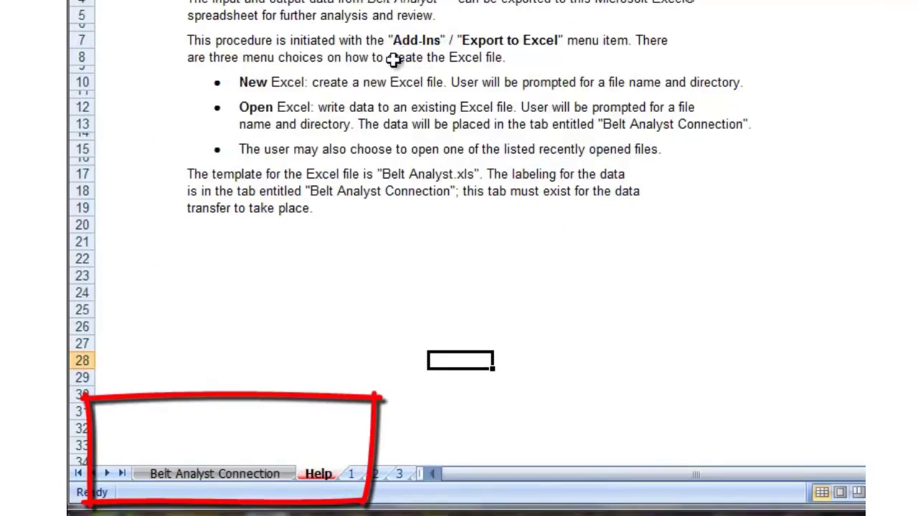
pyautogui.click(249, 471)
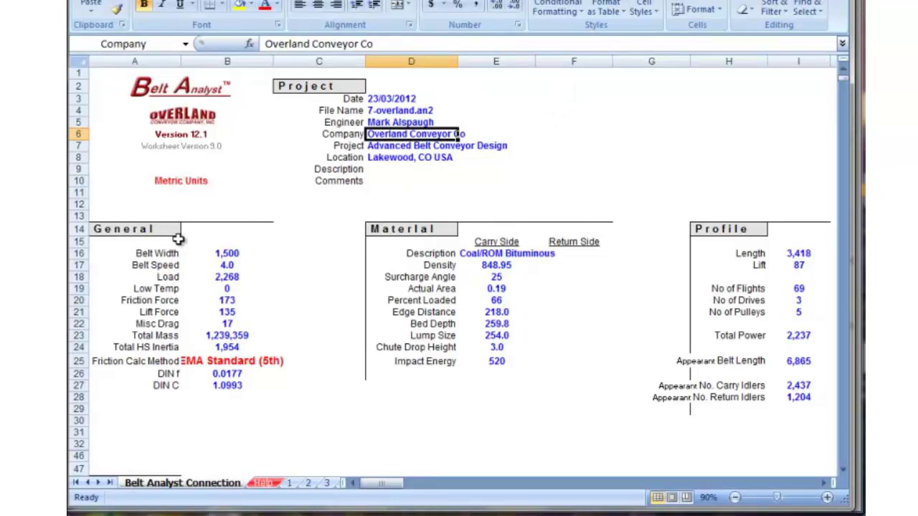
pyautogui.click(239, 256)
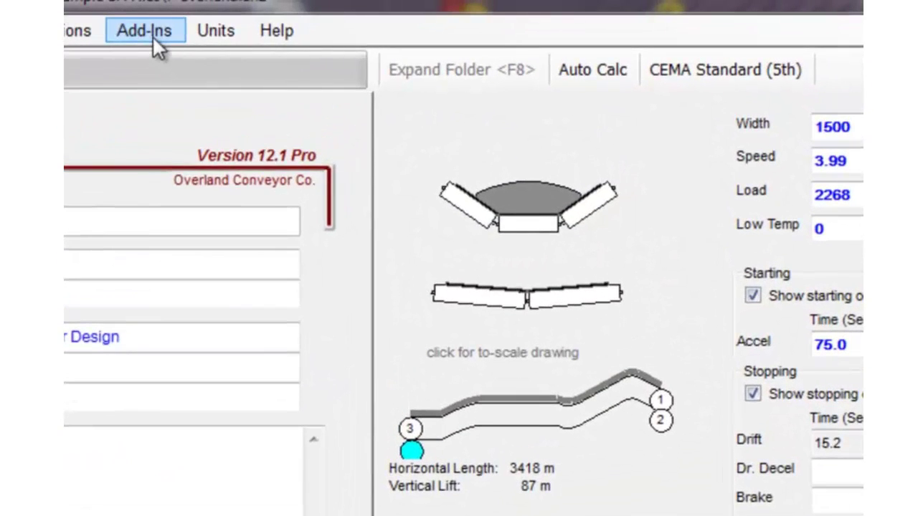
# Bring up Belt Analyst's Add-Ins tool list for the 7-overland conveyor design
pyautogui.click(147, 32)
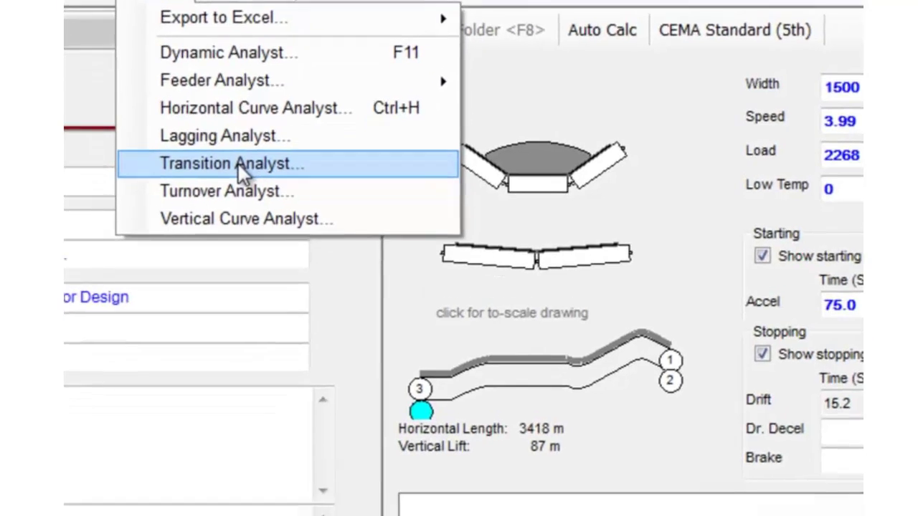
# Start Transition Analyst for the tail end (location 1) and generate a new workbook
pyautogui.click(228, 203)
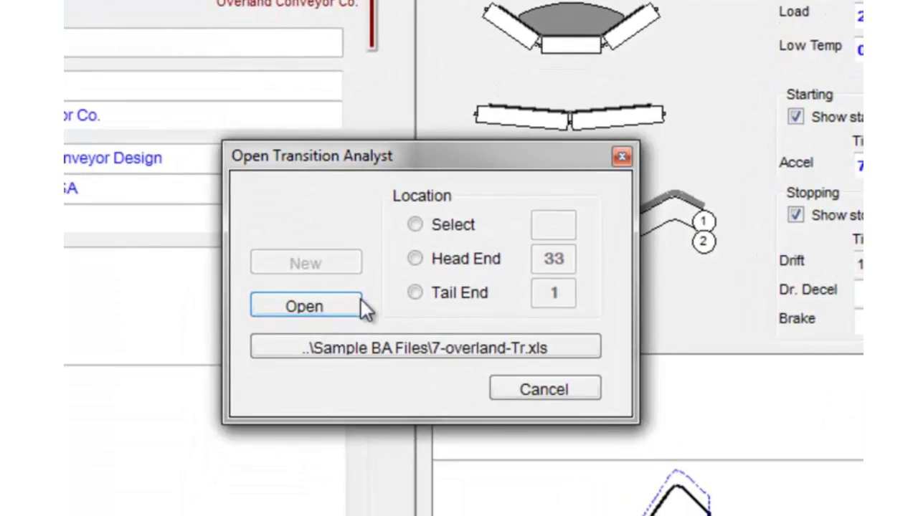
pyautogui.click(415, 259)
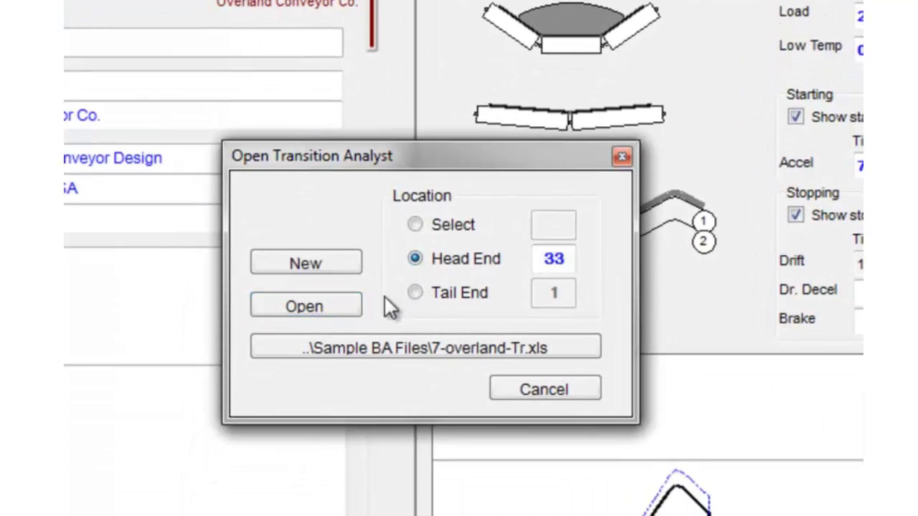
pyautogui.click(416, 293)
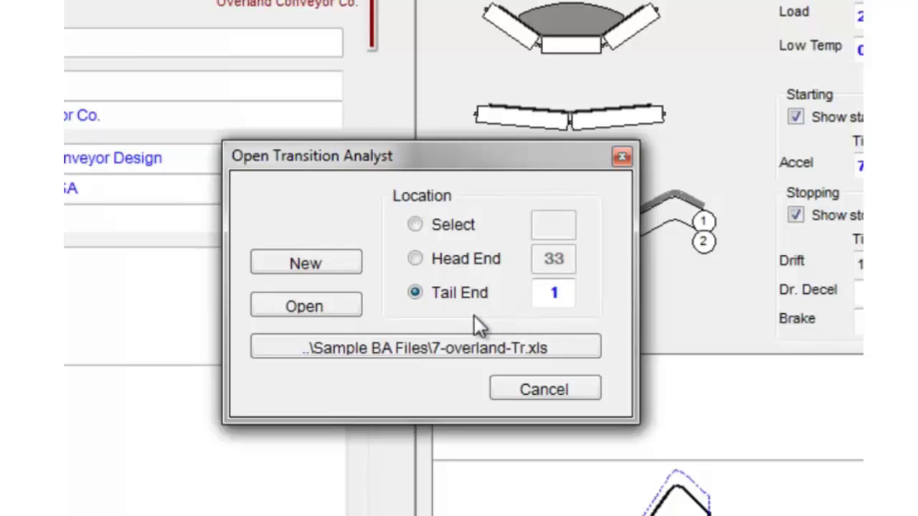
pyautogui.click(301, 261)
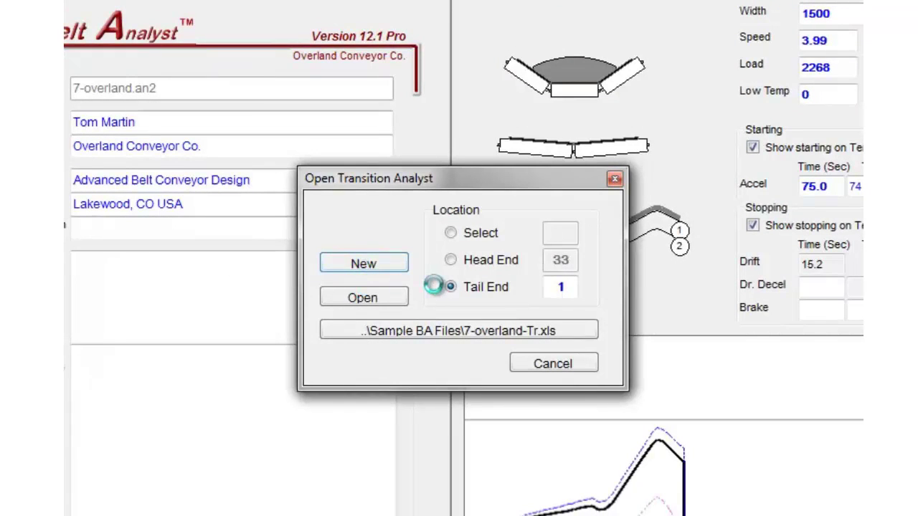
# Save the new workbook as 7-overland-Tr.xls, replacing the existing file
pyautogui.moveTo(594, 205); pyautogui.dragTo(385, 3)
pyautogui.click(706, 495)
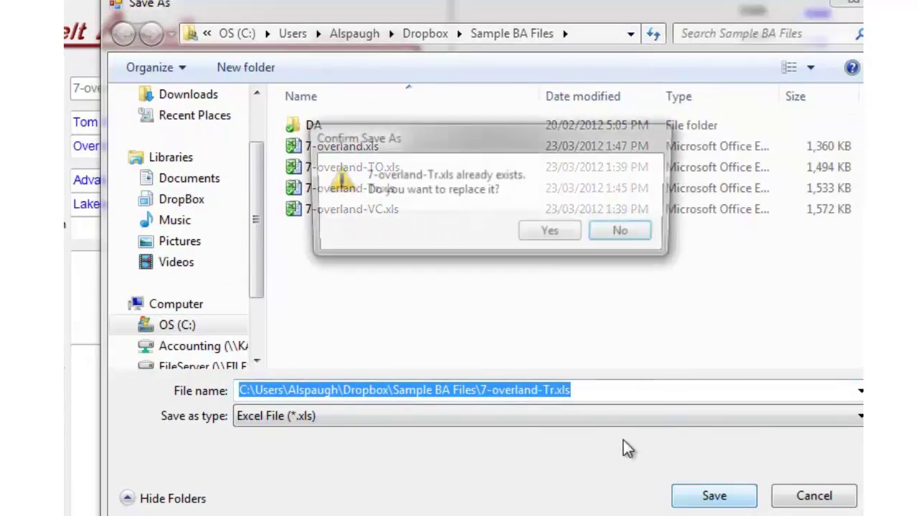
pyautogui.click(555, 238)
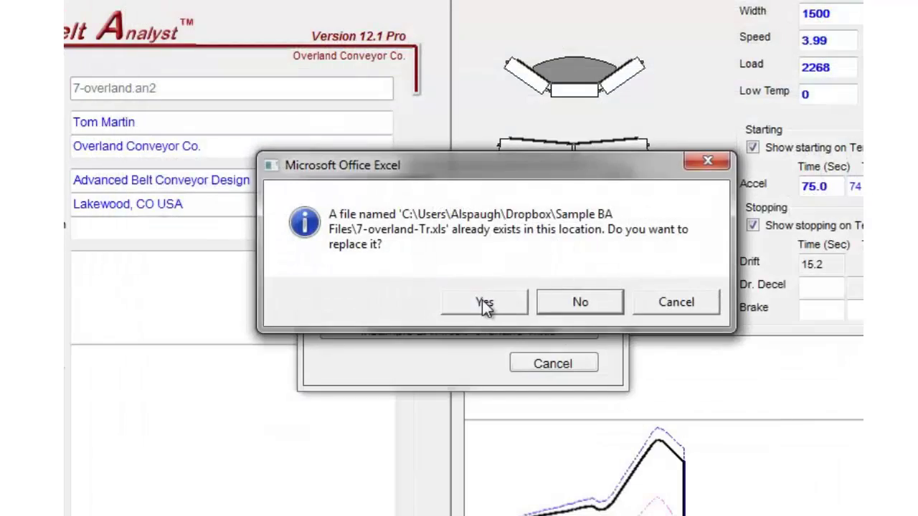
# Approve the overwrite, check Min Decel Tension, then view Input-Output showing 111 N/mm edge stress
pyautogui.click(487, 304)
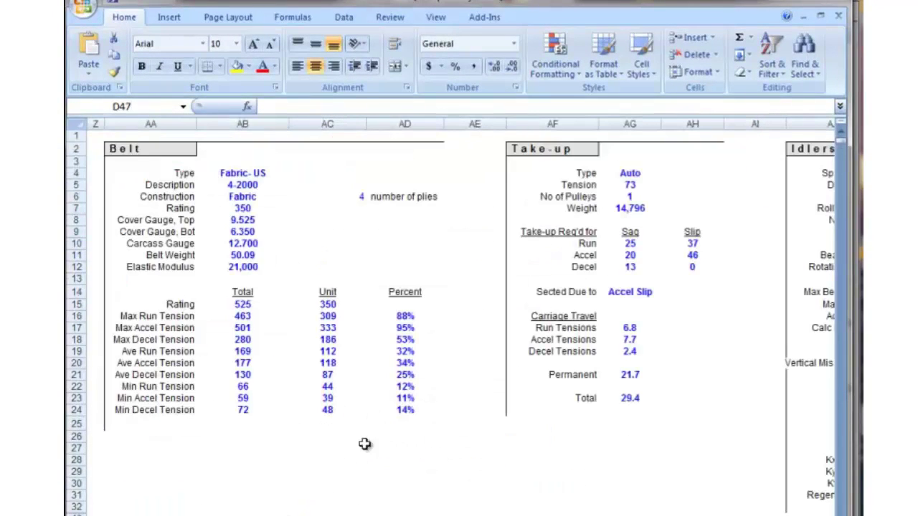
pyautogui.click(396, 408)
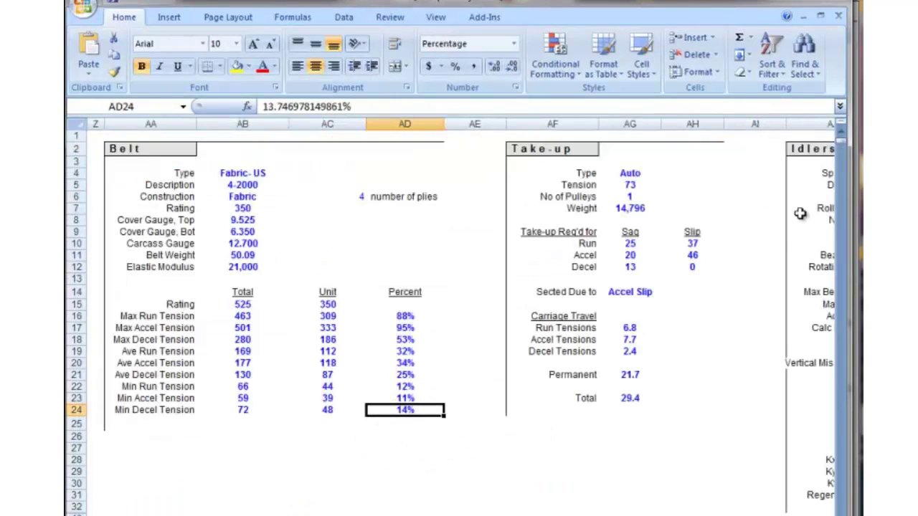
pyautogui.click(840, 141)
pyautogui.hscroll(-10, 459, 322)
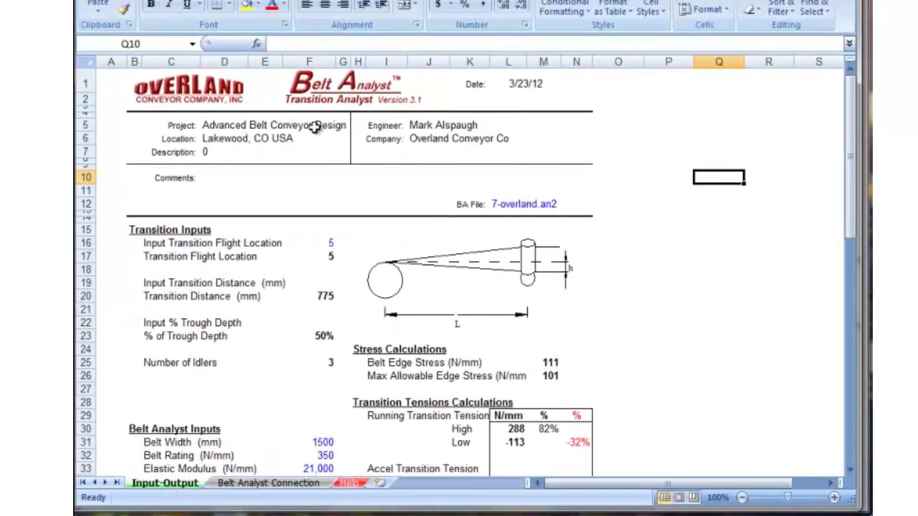
pyautogui.click(695, 261)
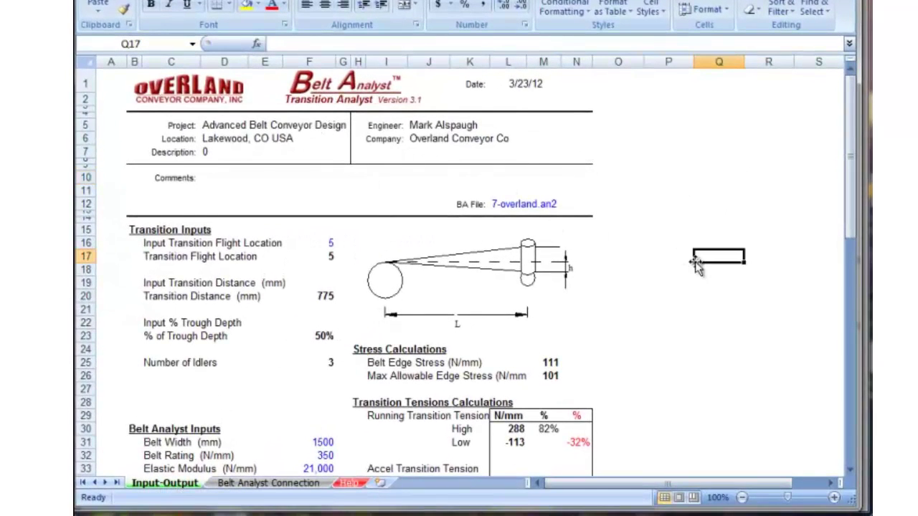
pyautogui.scroll(-2, 695, 261)
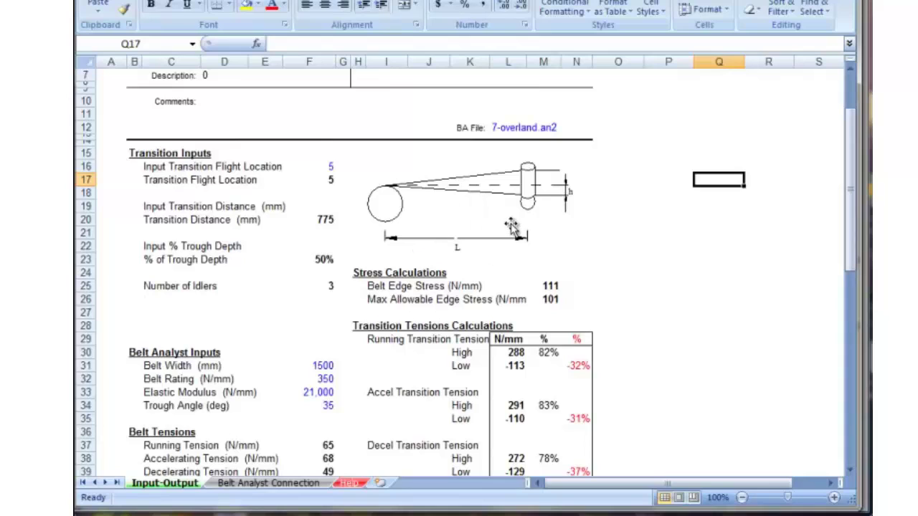
pyautogui.click(328, 166)
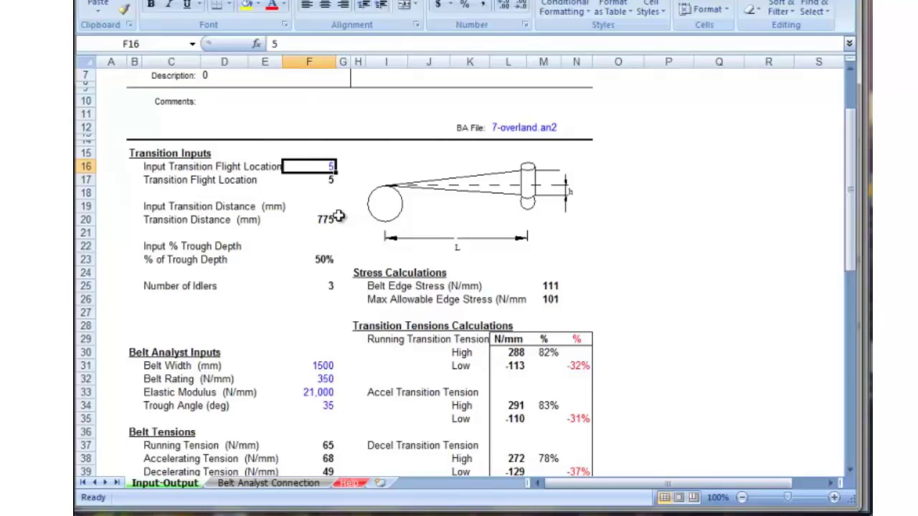
pyautogui.click(330, 182)
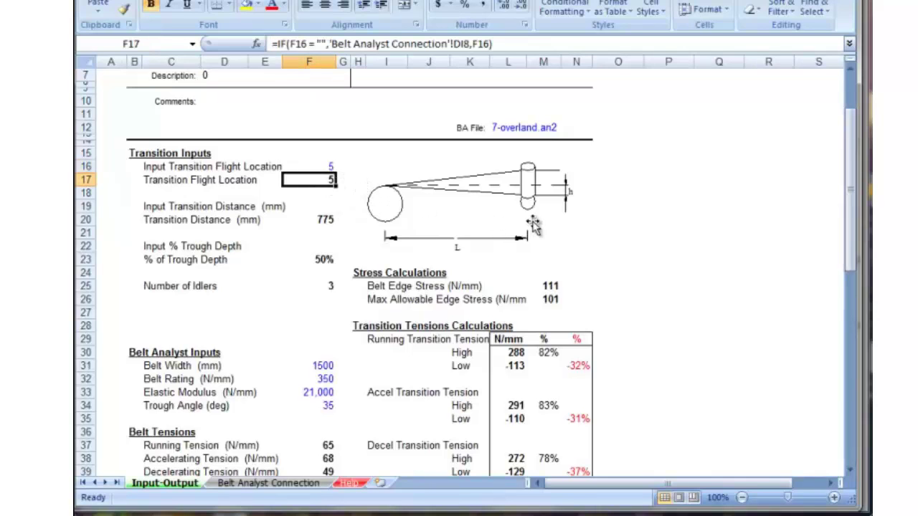
pyautogui.click(665, 349)
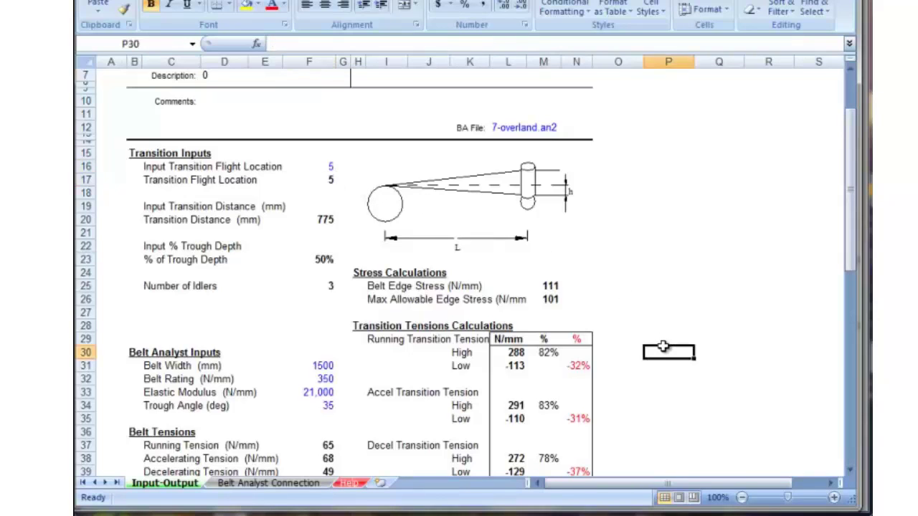
pyautogui.scroll(-2, 666, 350)
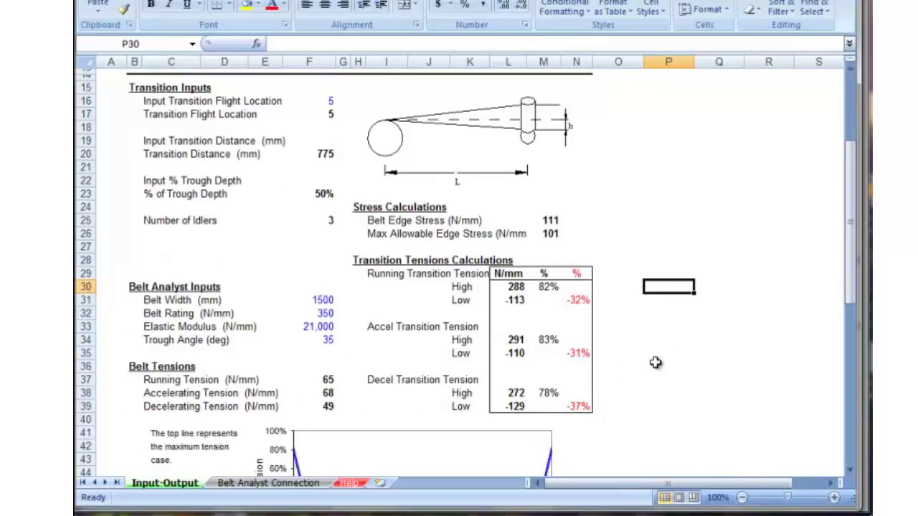
pyautogui.click(734, 426)
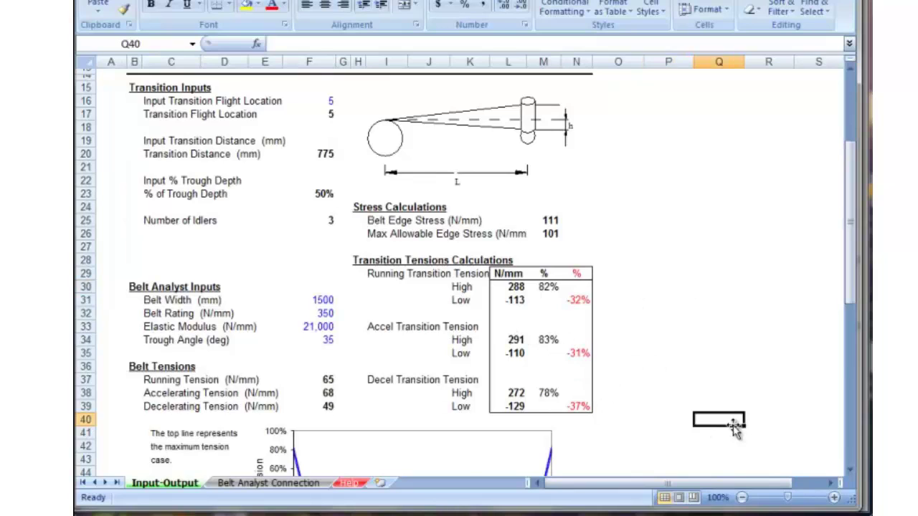
pyautogui.scroll(-3, 735, 426)
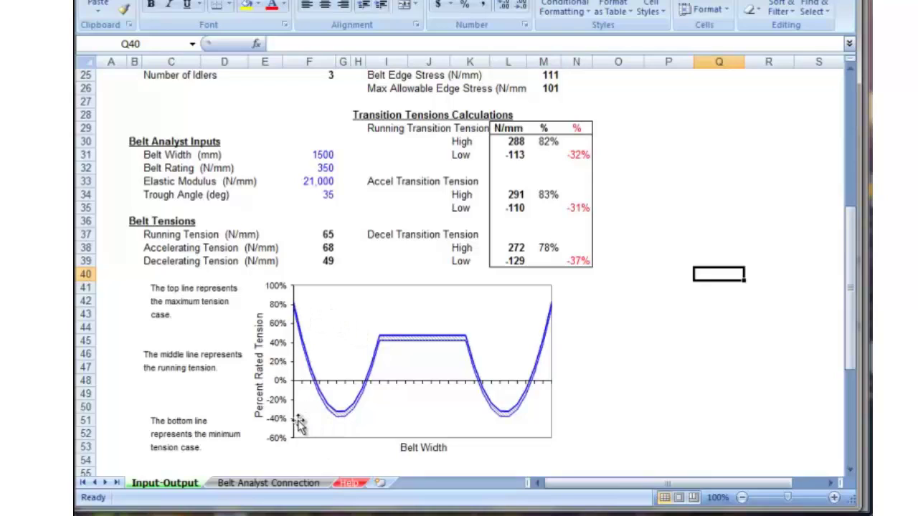
pyautogui.click(582, 155)
pyautogui.click(619, 367)
pyautogui.scroll(7, 620, 367)
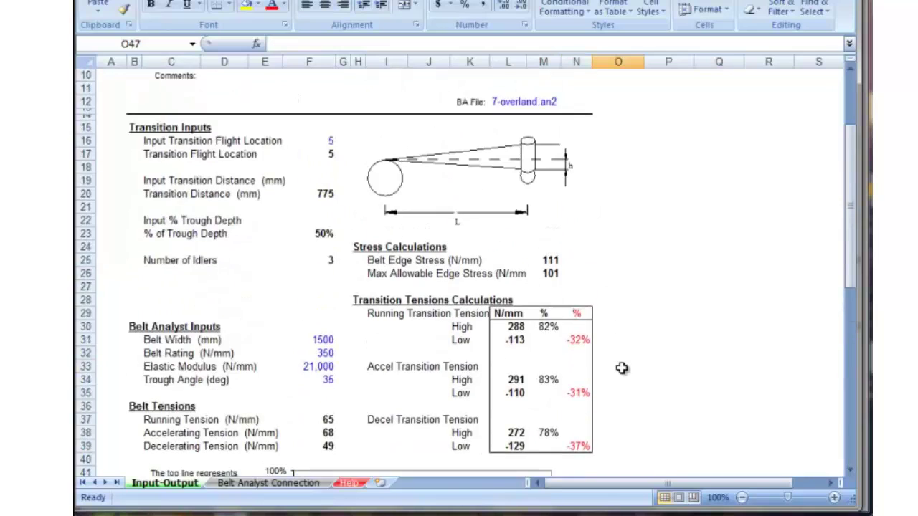